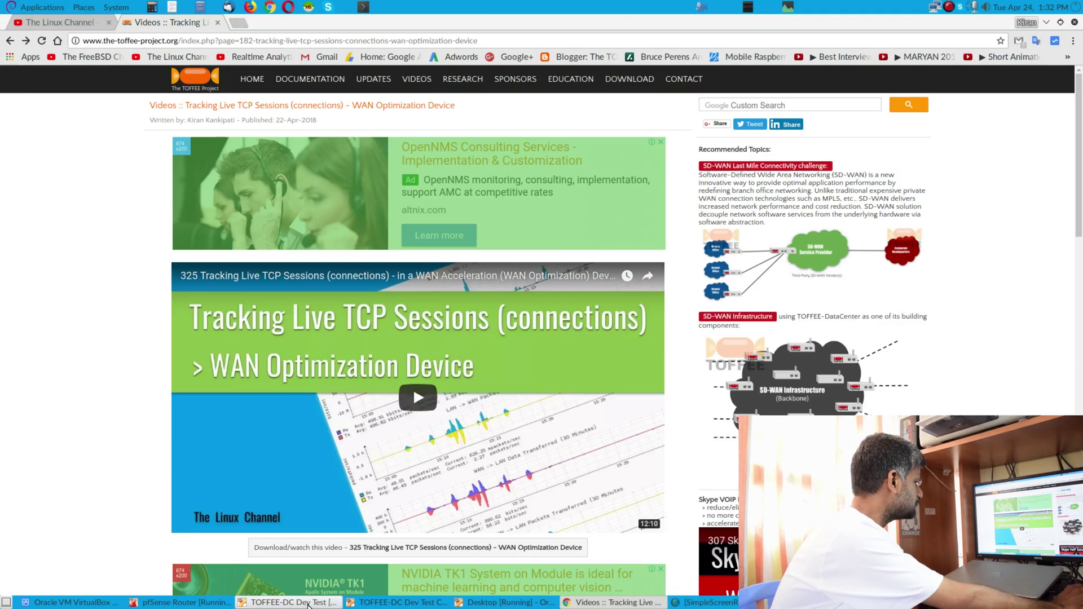
# Step: Switch to the TOFFEE-DC Dev Test virtual machine and view its TCP Sessions, Optimization and Applications live statistics
pyautogui.click(308, 602)
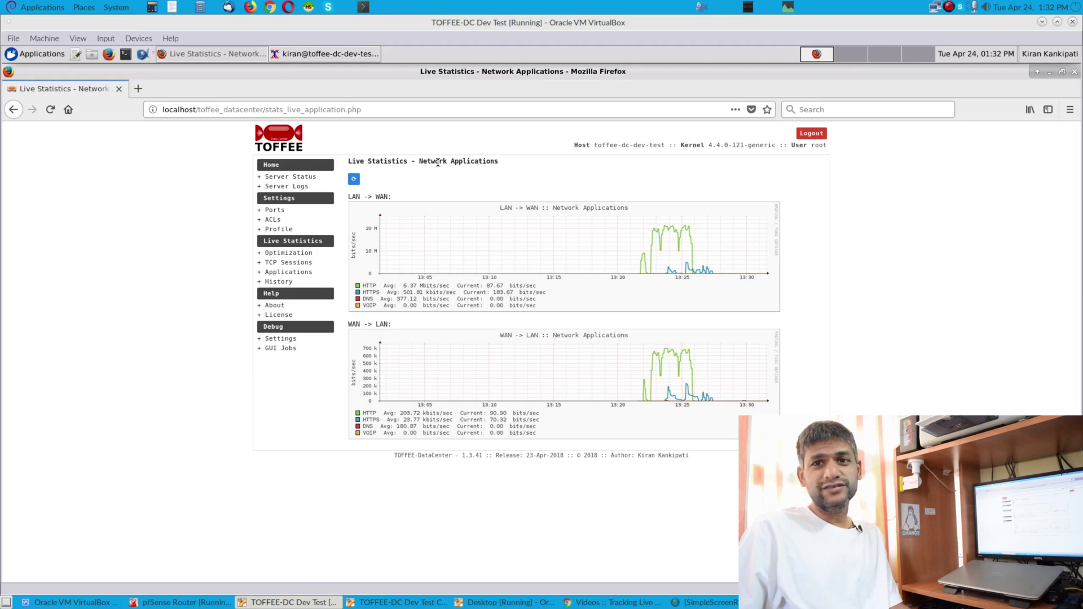
pyautogui.click(276, 262)
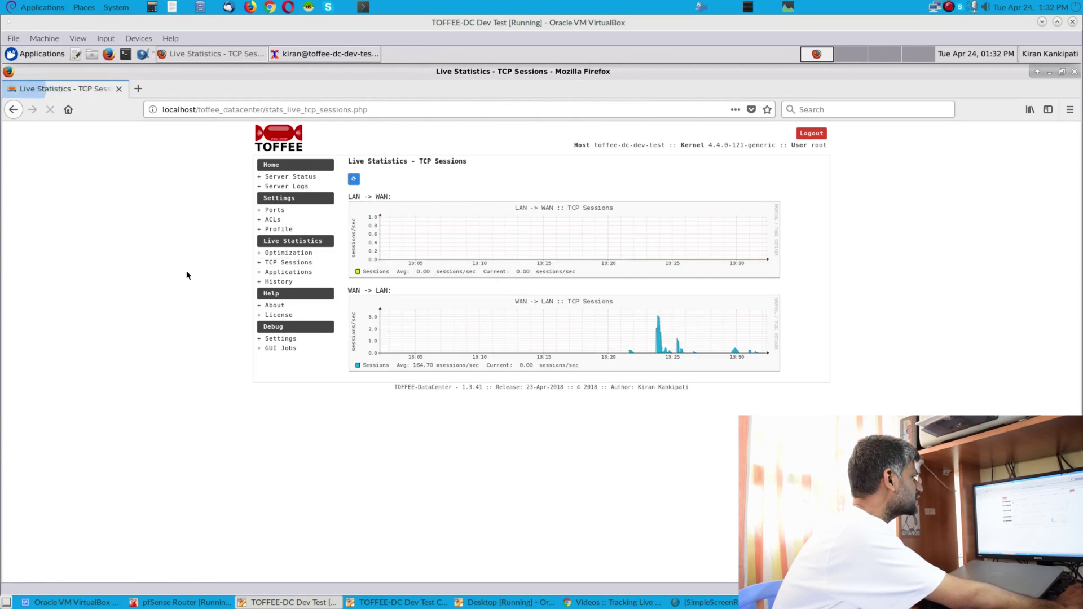
pyautogui.click(305, 253)
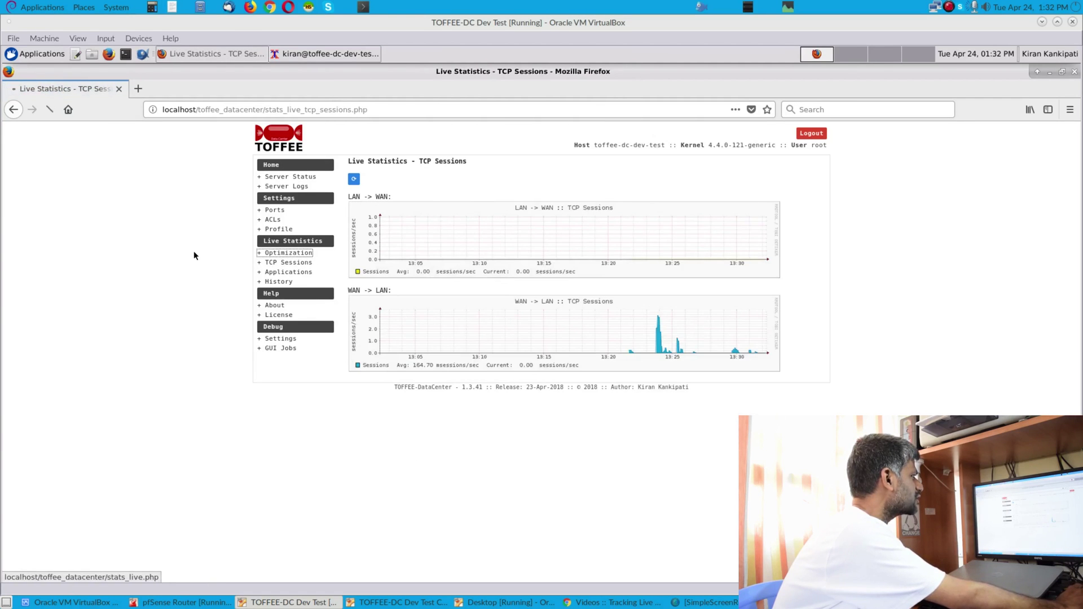
pyautogui.click(293, 273)
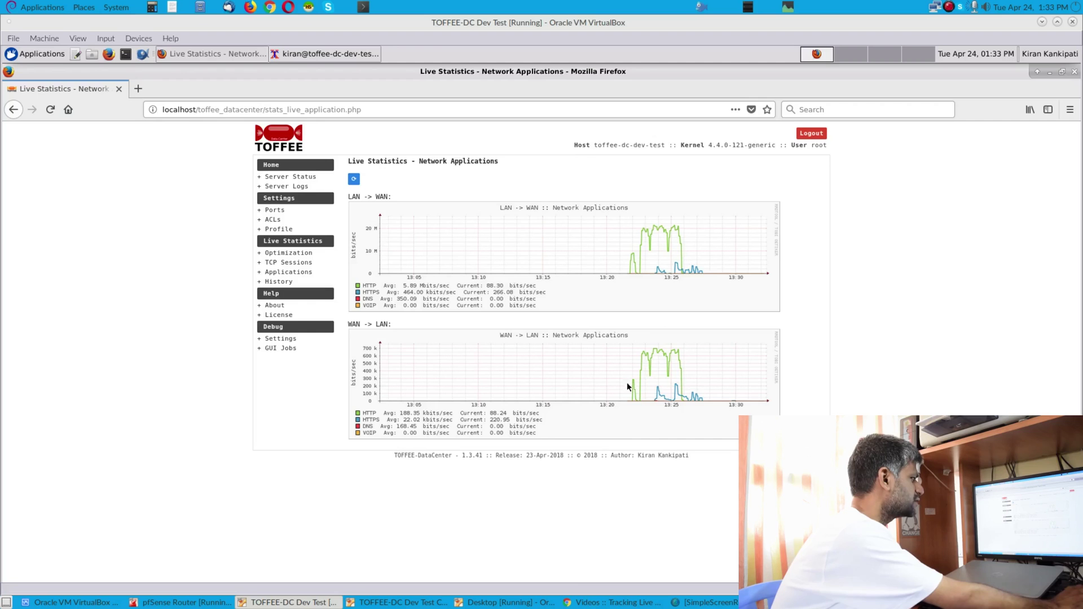
pyautogui.click(518, 603)
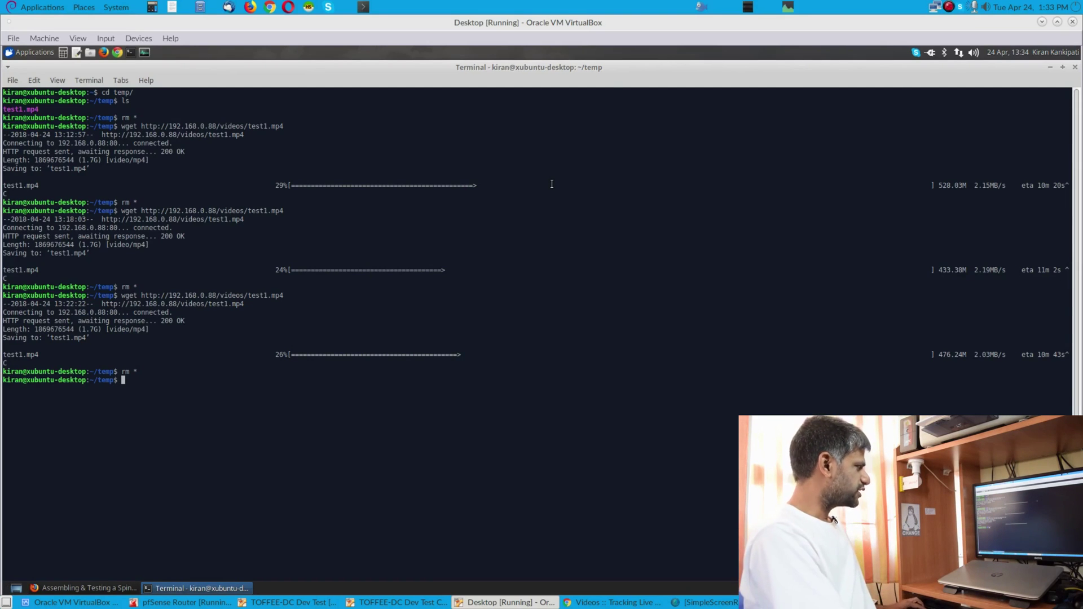
pyautogui.press('Up')
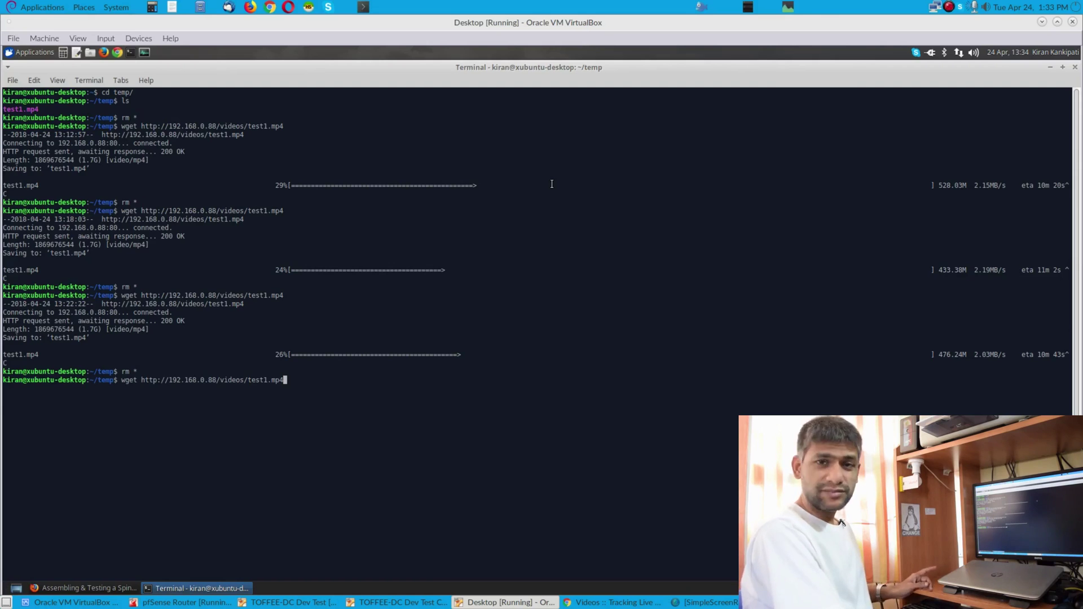
pyautogui.press('Return')
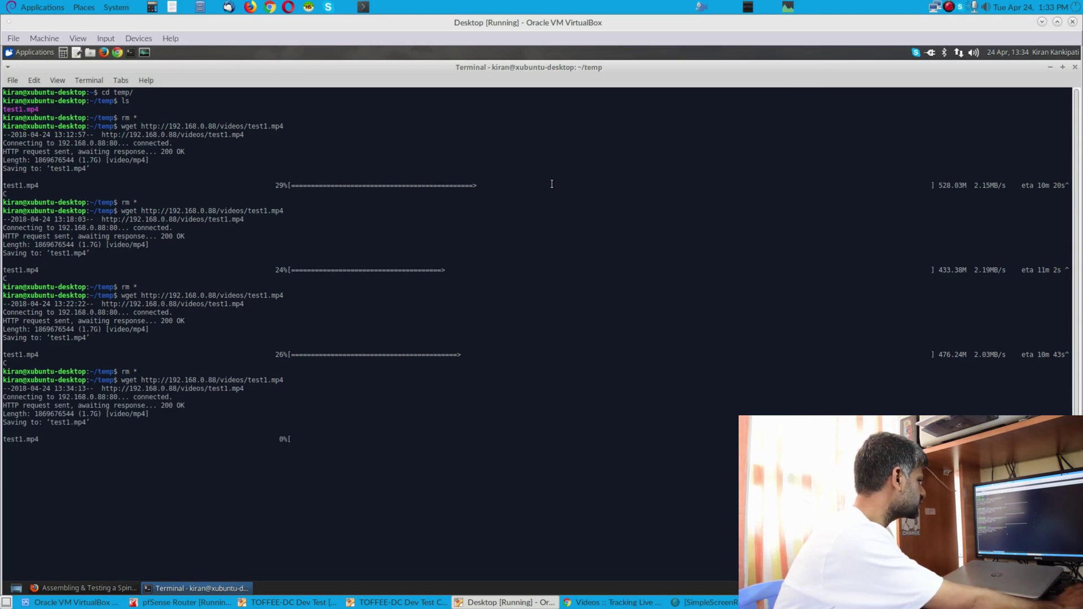
# Step: Back in the TOFFEE-DC Dev Test machine, refresh the application graphs and examine the Data Optimization graphs at 30-minute, hourly, daily and weekly scales
pyautogui.click(288, 602)
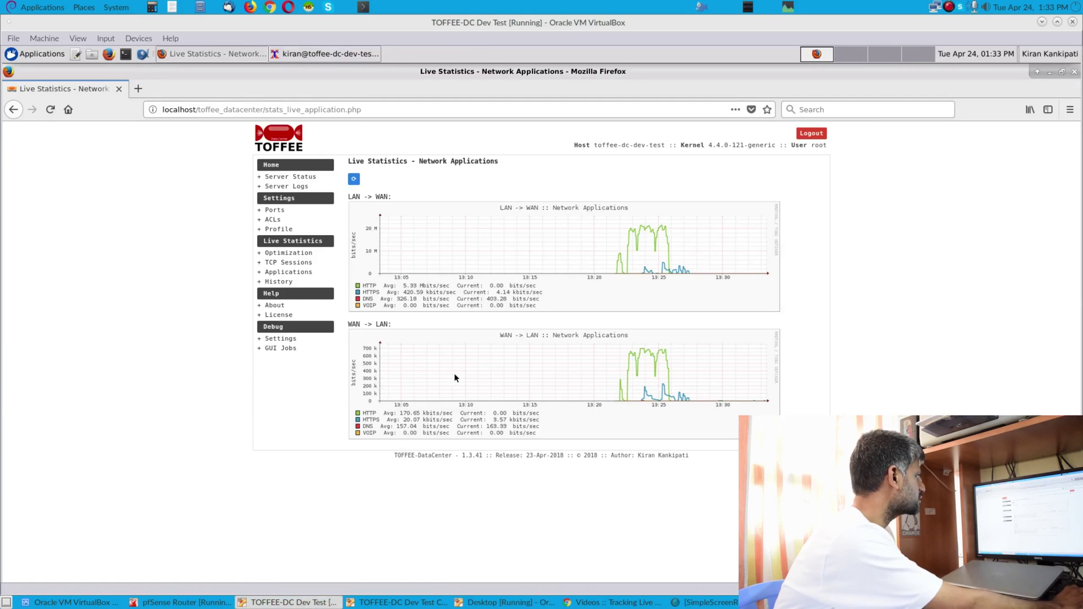
pyautogui.click(355, 180)
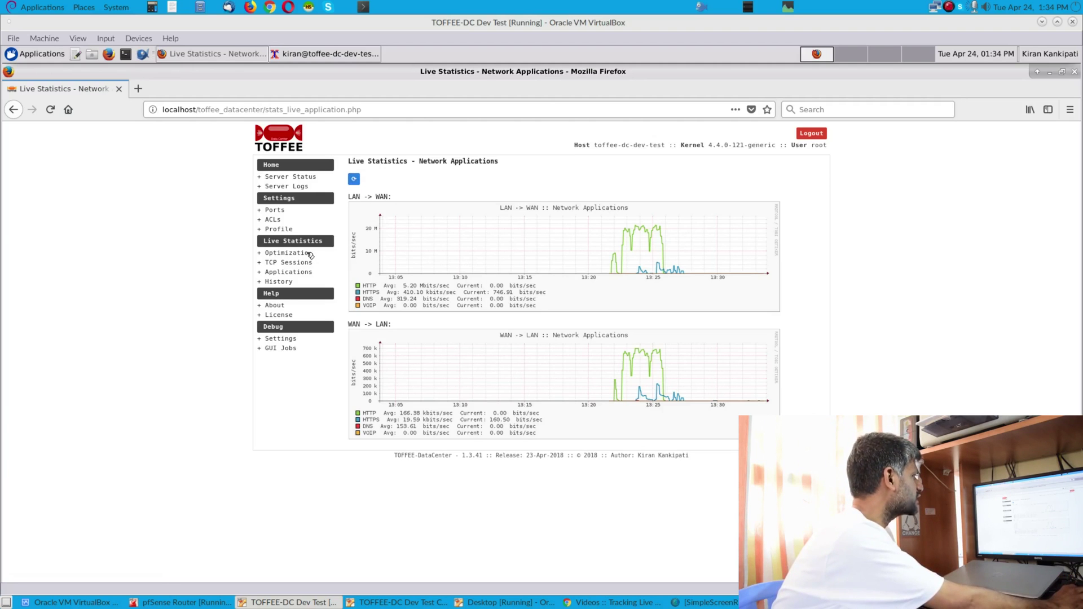
pyautogui.click(310, 253)
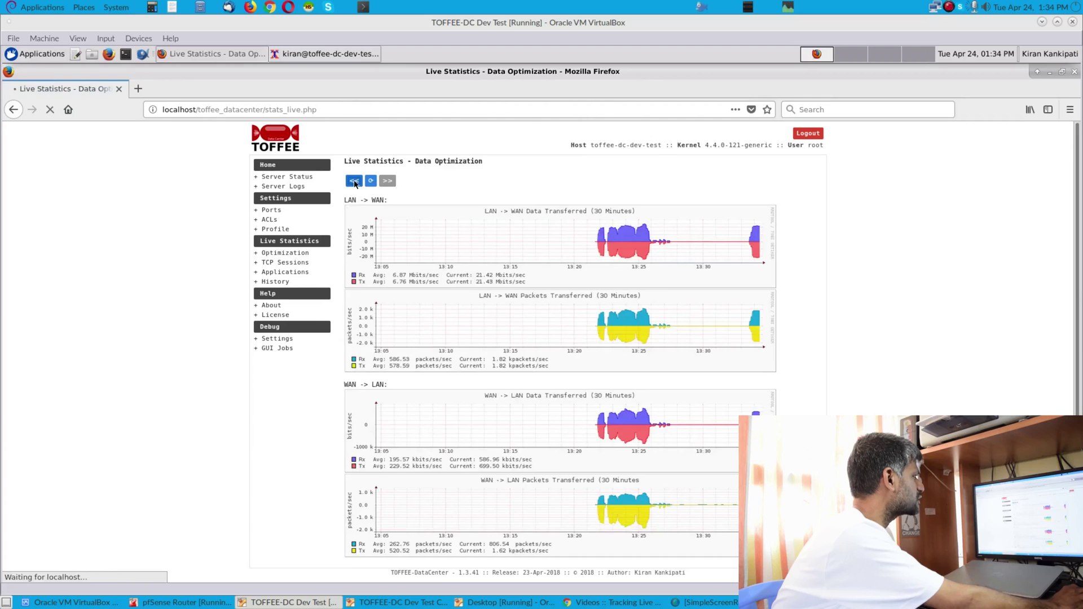
pyautogui.click(355, 181)
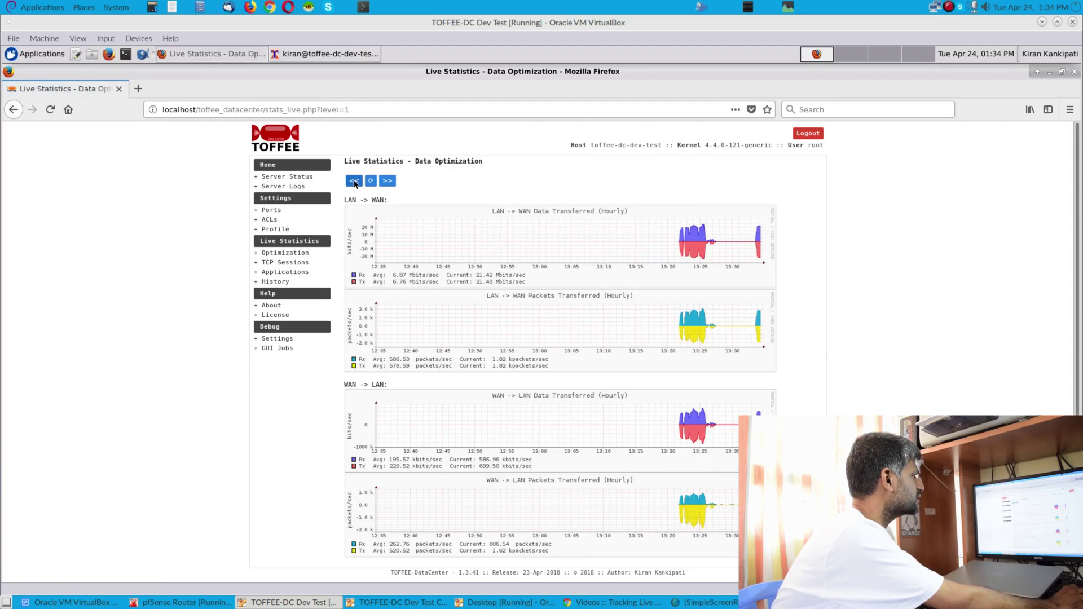
pyautogui.click(354, 181)
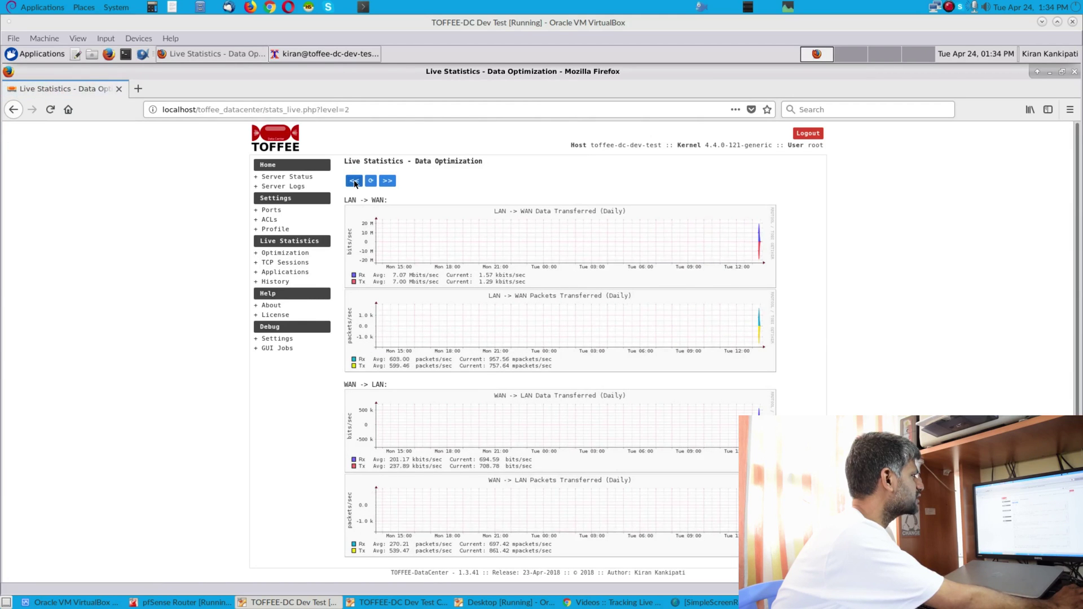
pyautogui.click(354, 181)
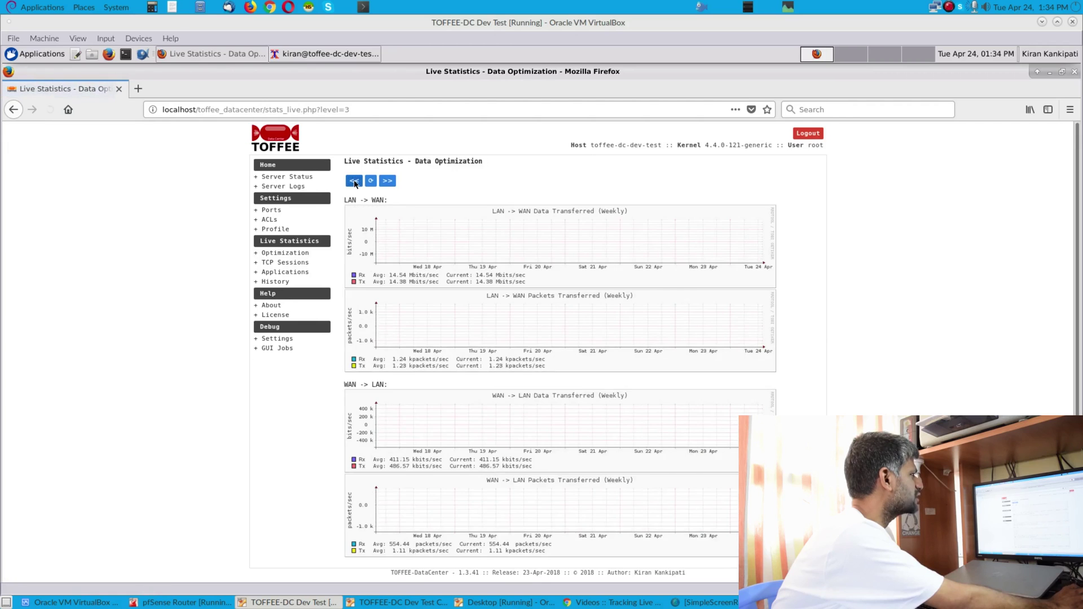
pyautogui.click(385, 182)
pyautogui.click(388, 182)
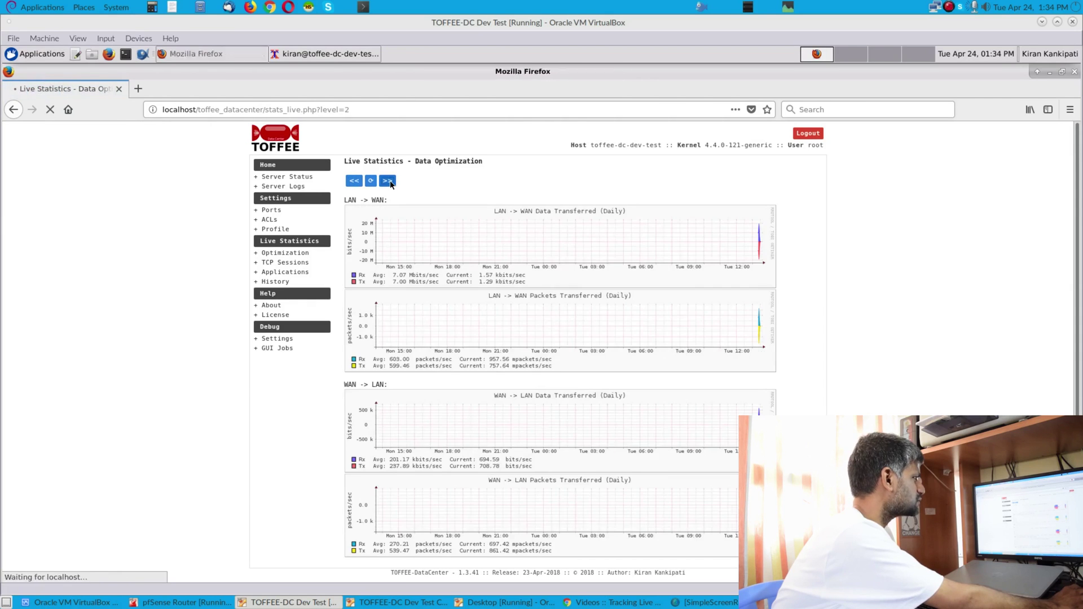
# Step: View the live TCP Sessions statistics and return to the Network Applications graphs
pyautogui.click(303, 264)
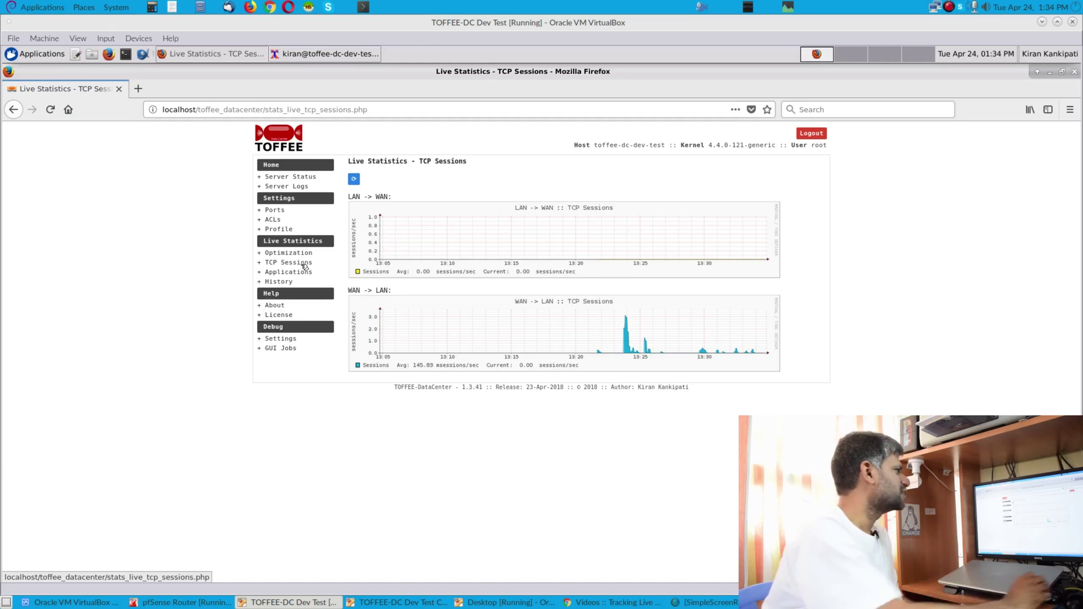
pyautogui.click(306, 273)
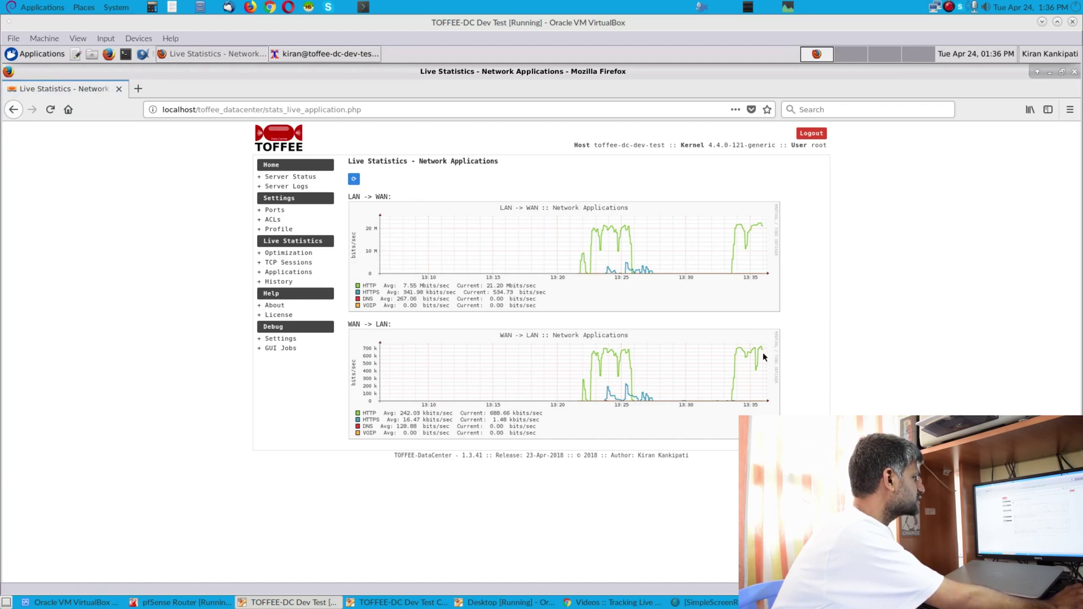
# Step: In the Desktop machine's browser, play the Spinbox record player video on YouTube and skip through it, ending at about 15:17
pyautogui.click(505, 602)
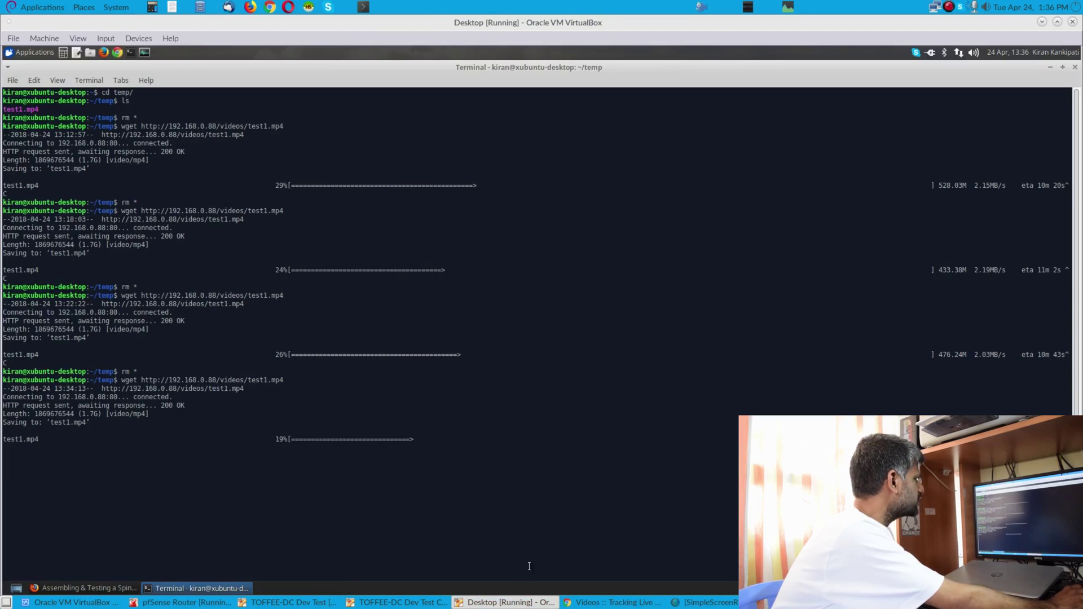
pyautogui.click(108, 590)
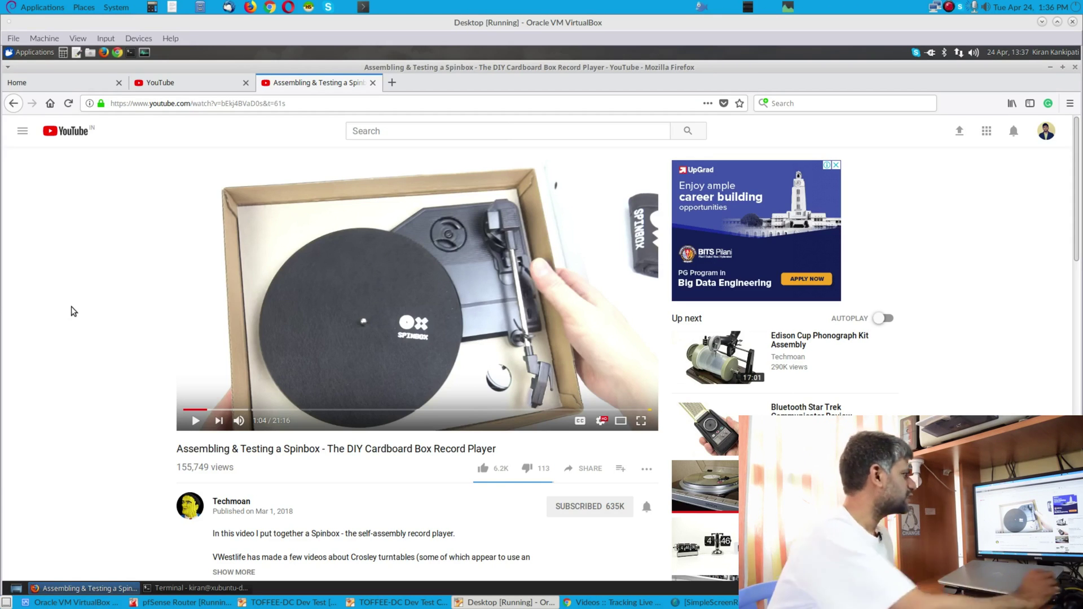
pyautogui.click(196, 420)
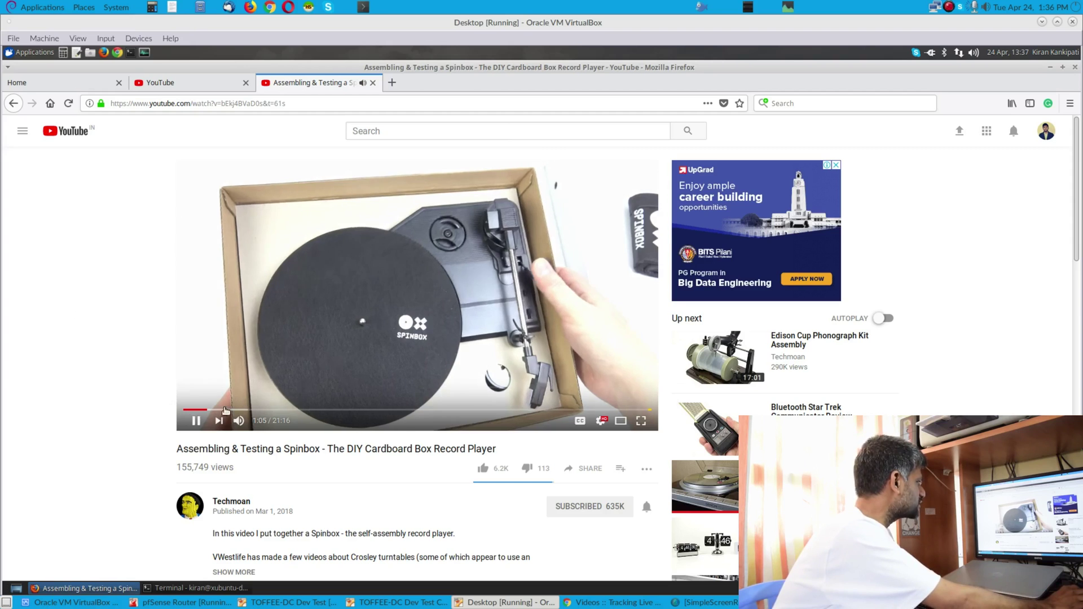
pyautogui.click(247, 410)
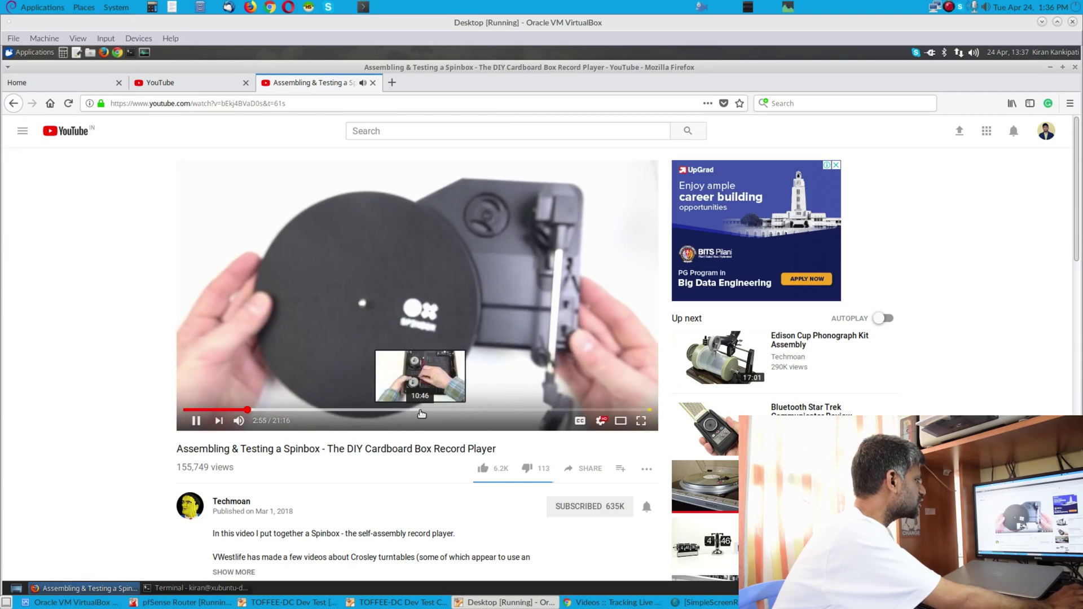
pyautogui.click(421, 412)
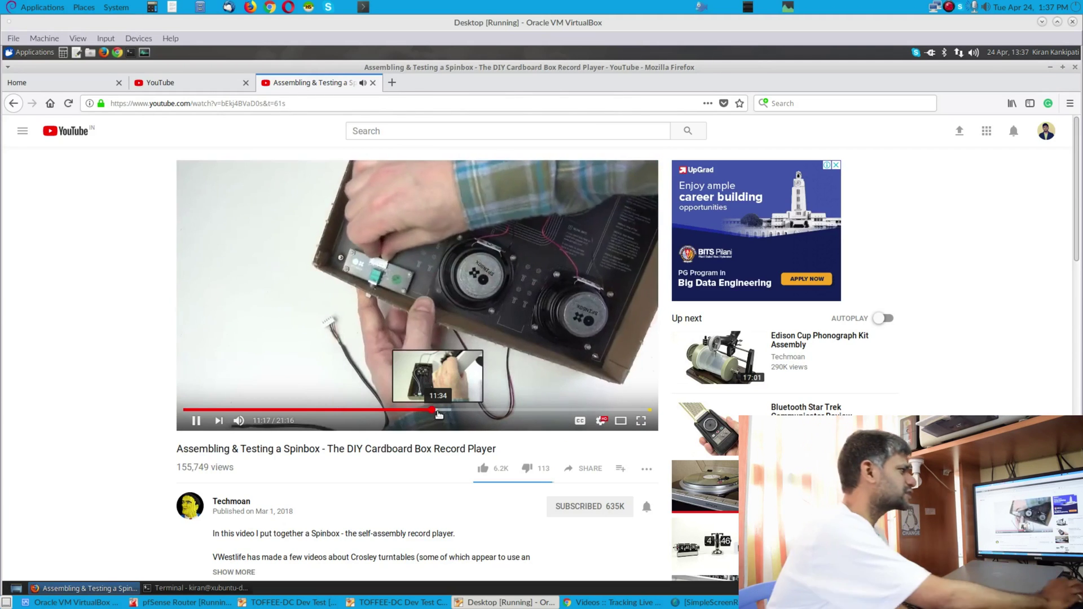
pyautogui.click(357, 410)
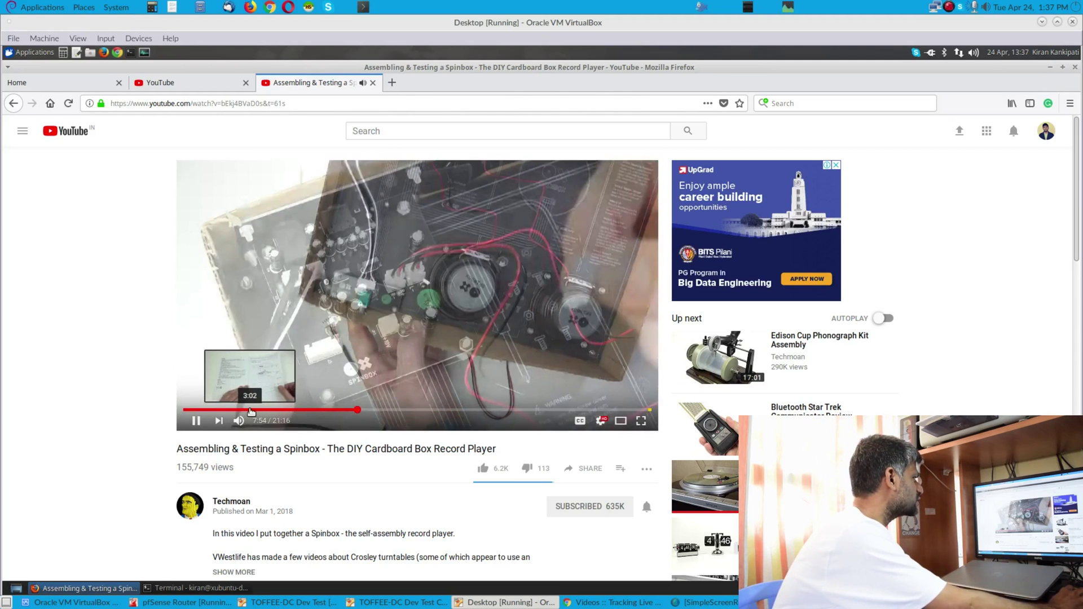
pyautogui.click(520, 410)
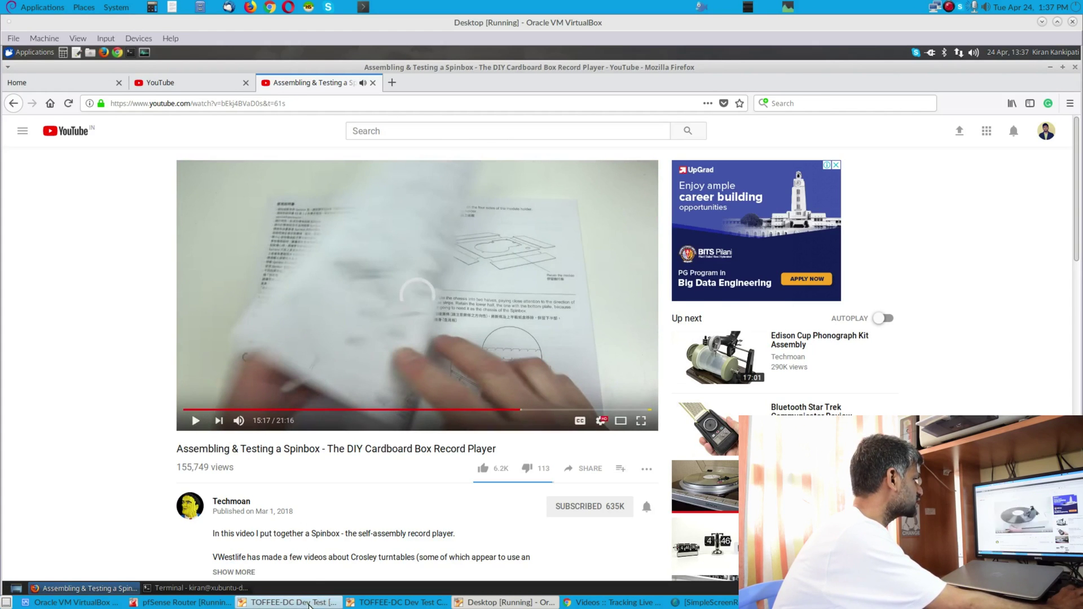
# Step: Return to the TOFFEE-DC Dev Test machine and refresh the Network Applications graphs to examine the HTTP and HTTPS traffic
pyautogui.click(288, 603)
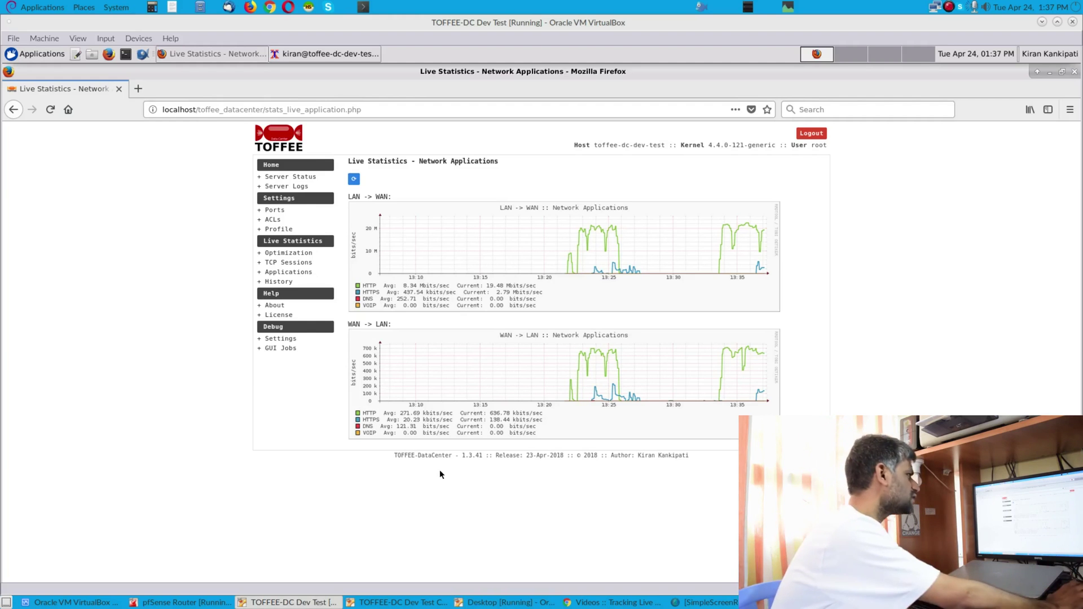
pyautogui.click(354, 179)
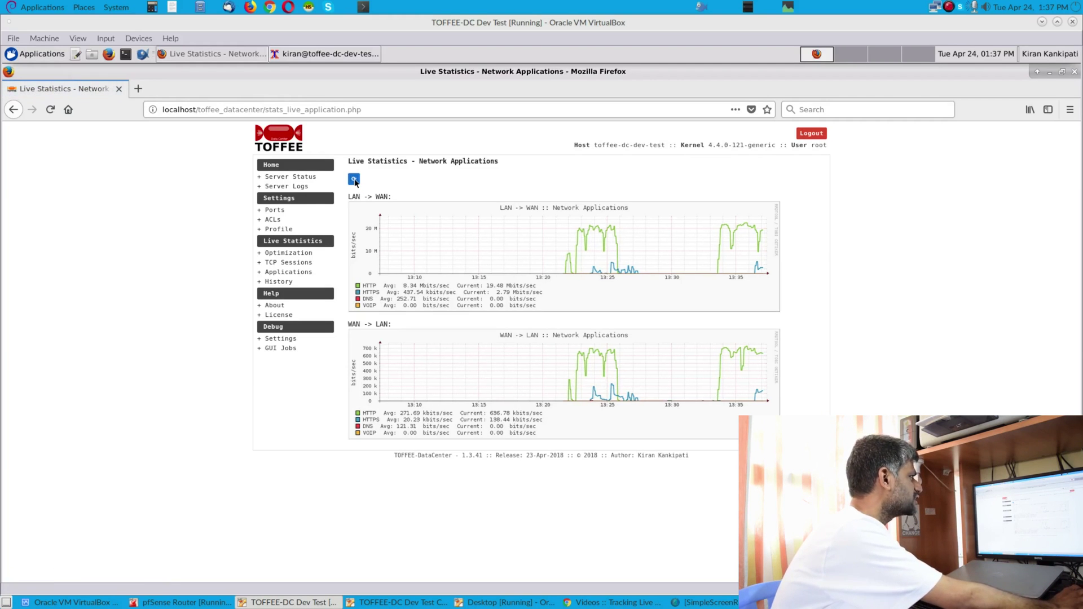
pyautogui.click(355, 180)
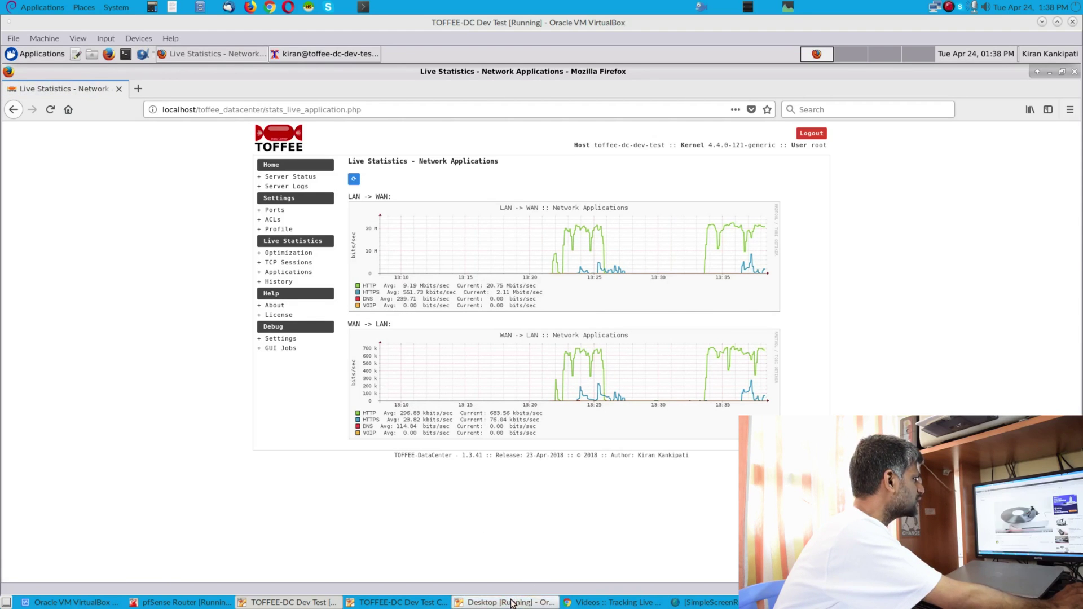
# Step: In the Desktop machine, close both YouTube tabs and stop the running wget download of test1.mp4 in the terminal
pyautogui.click(542, 602)
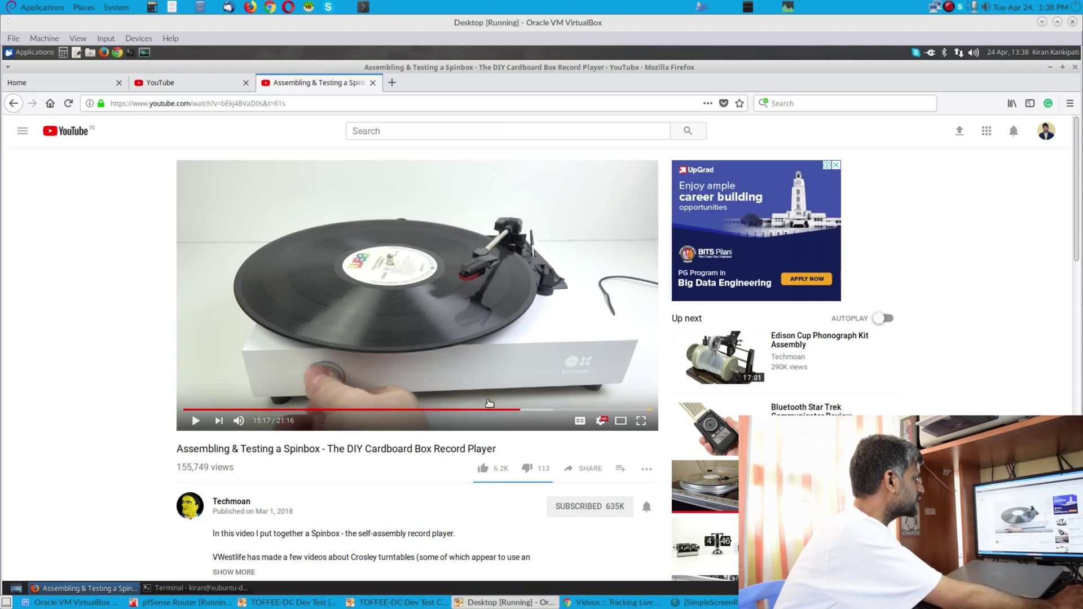
pyautogui.click(373, 82)
pyautogui.click(246, 82)
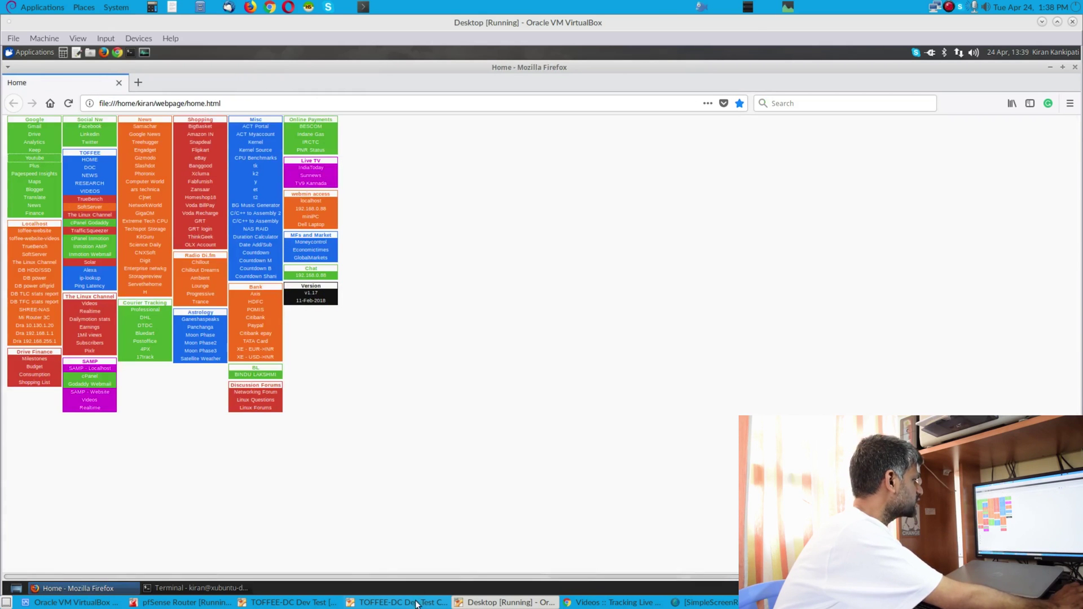
pyautogui.click(226, 589)
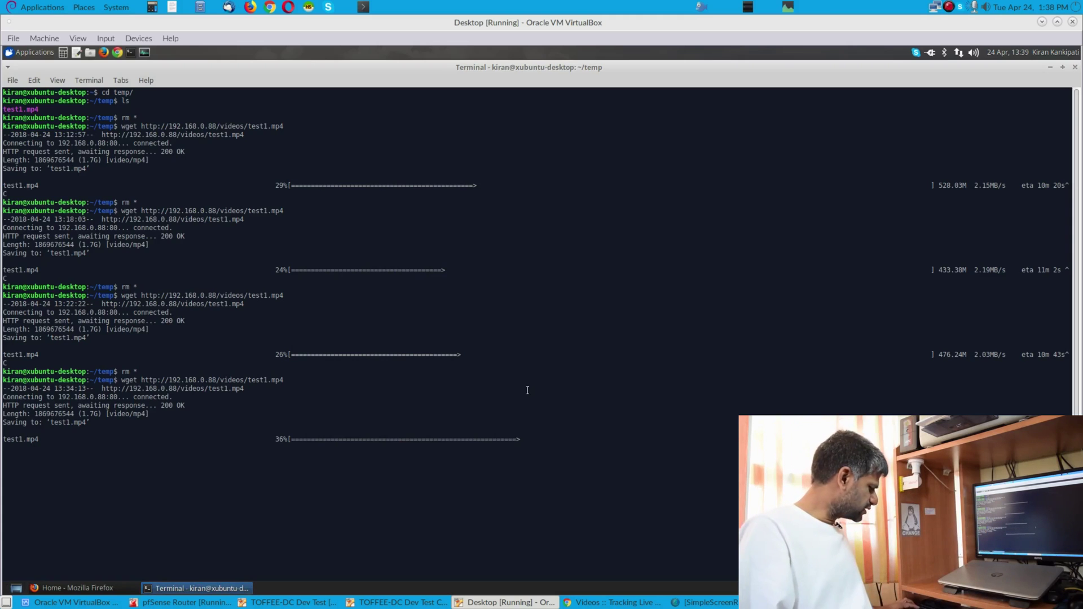
pyautogui.hotkey('ctrl', 'c')
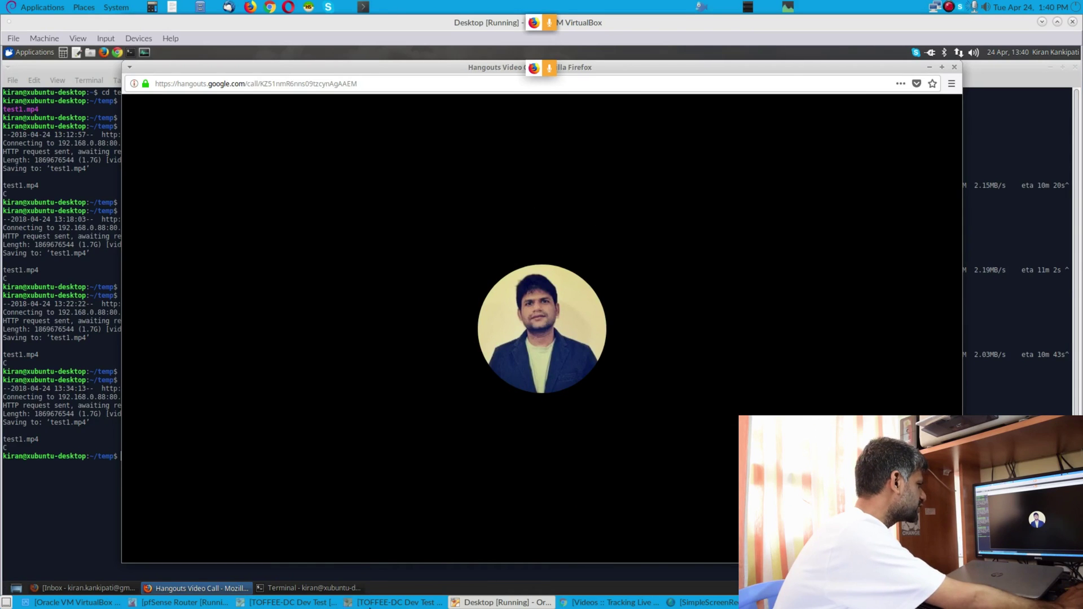
# Step: Refresh the Network Applications graphs in the TOFFEE-DC Dev Test machine to examine VoIP traffic during the Hangouts call, checking the host's sound volume in between
pyautogui.click(316, 602)
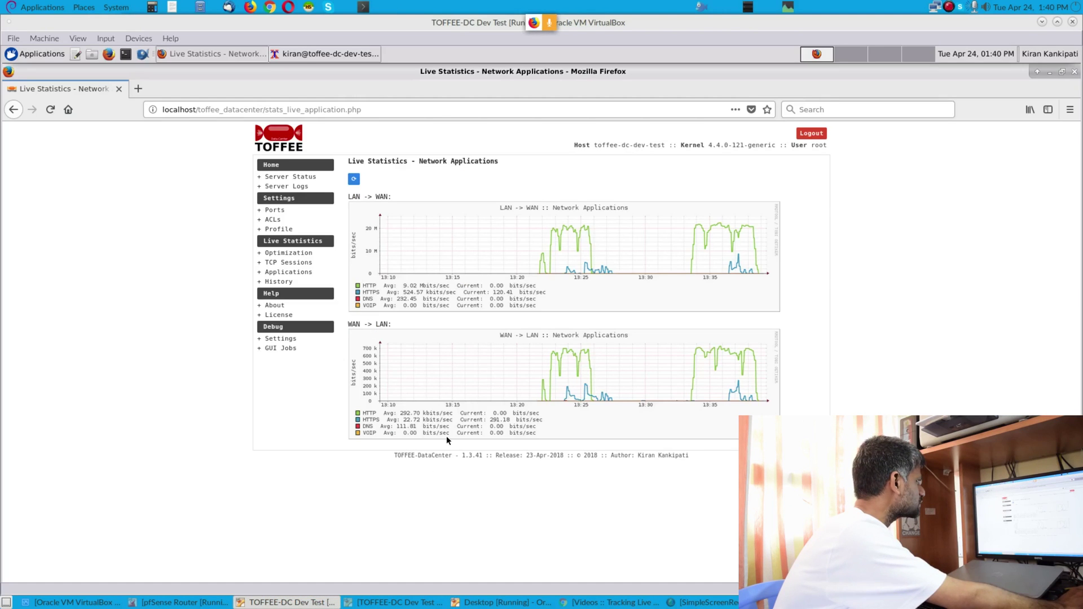
pyautogui.click(355, 179)
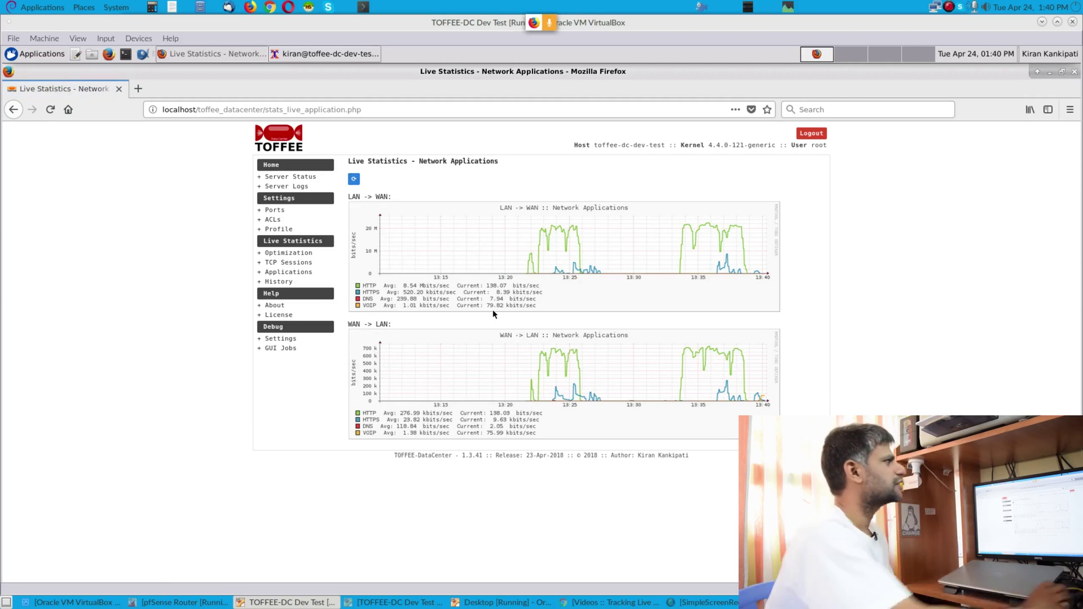
pyautogui.click(987, 8)
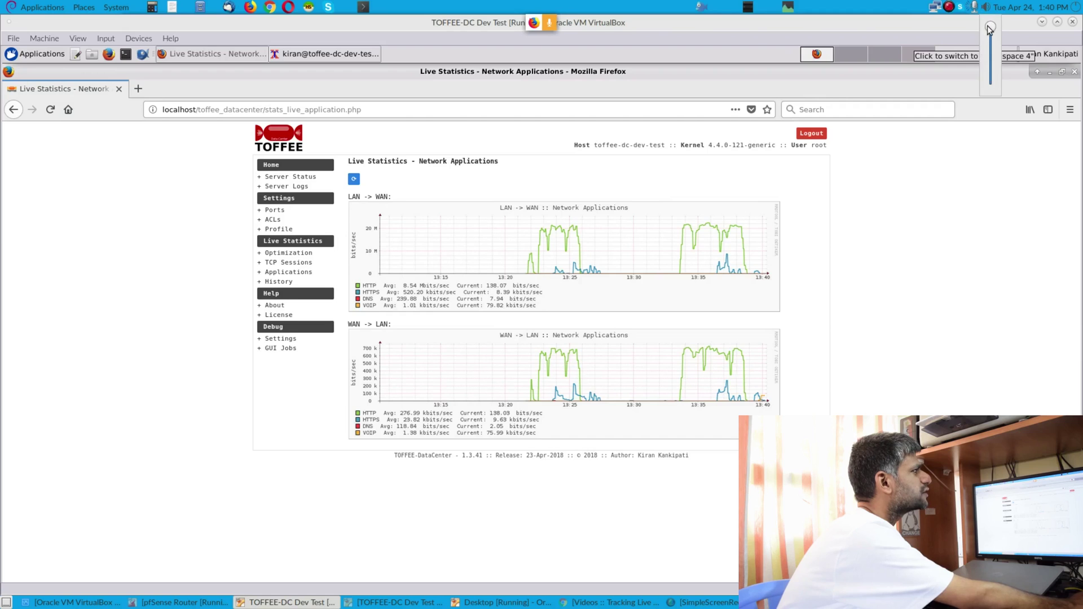
pyautogui.click(939, 35)
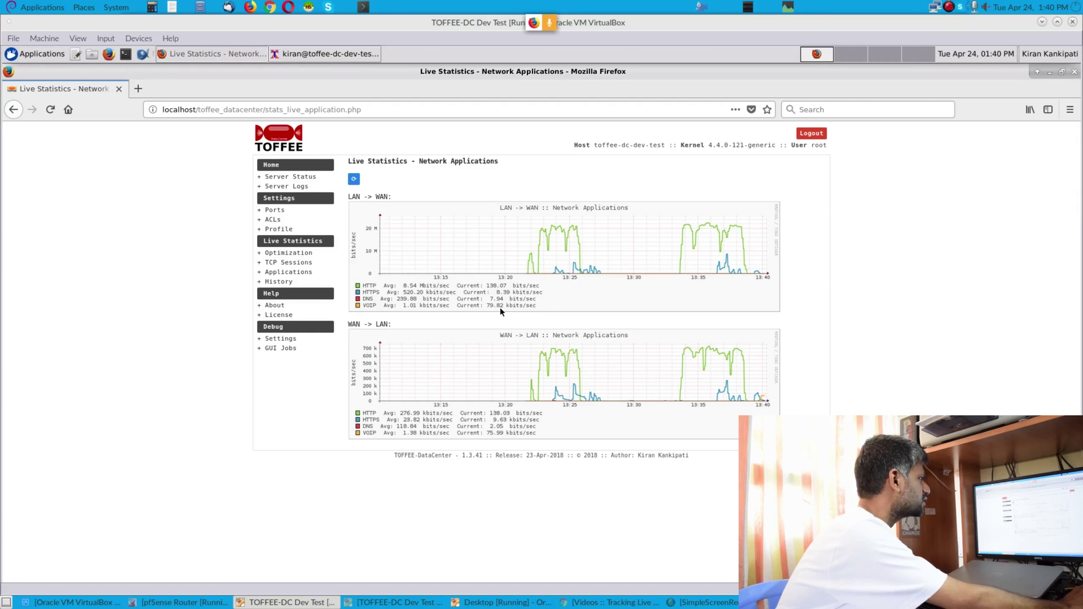
pyautogui.click(354, 180)
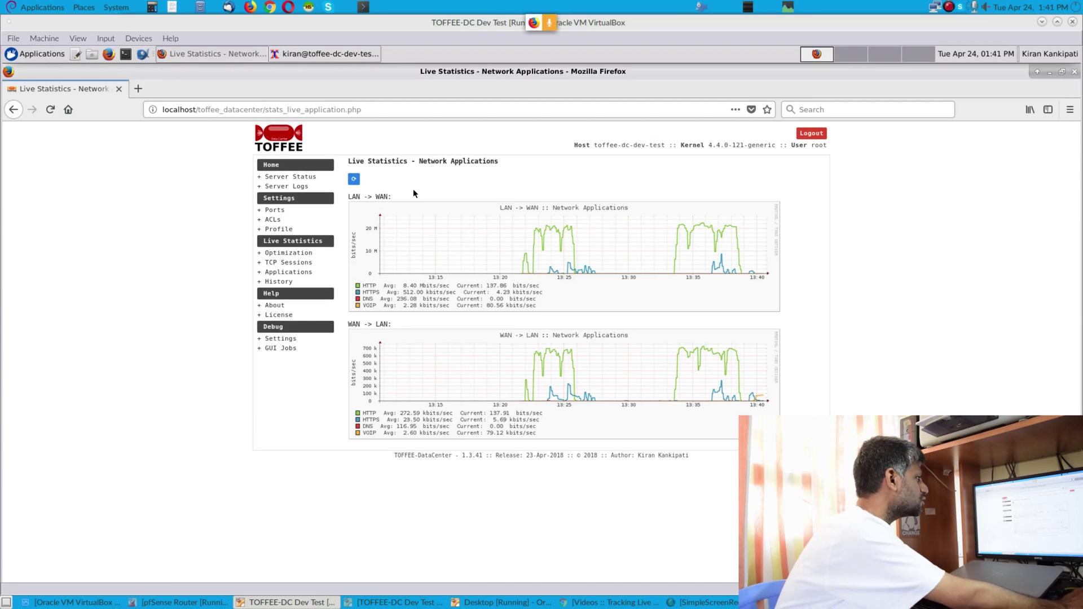
# Step: Purge the recorded statistics from the statistics history settings, confirm the purge, and reopen the live Network Applications graphs
pyautogui.click(278, 282)
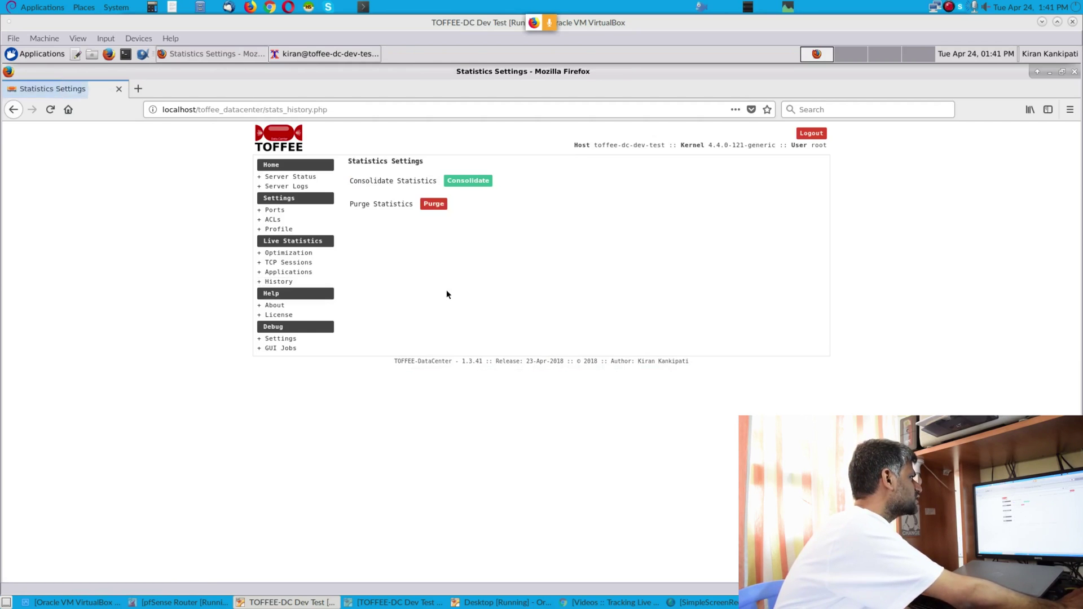
pyautogui.click(435, 205)
pyautogui.click(640, 316)
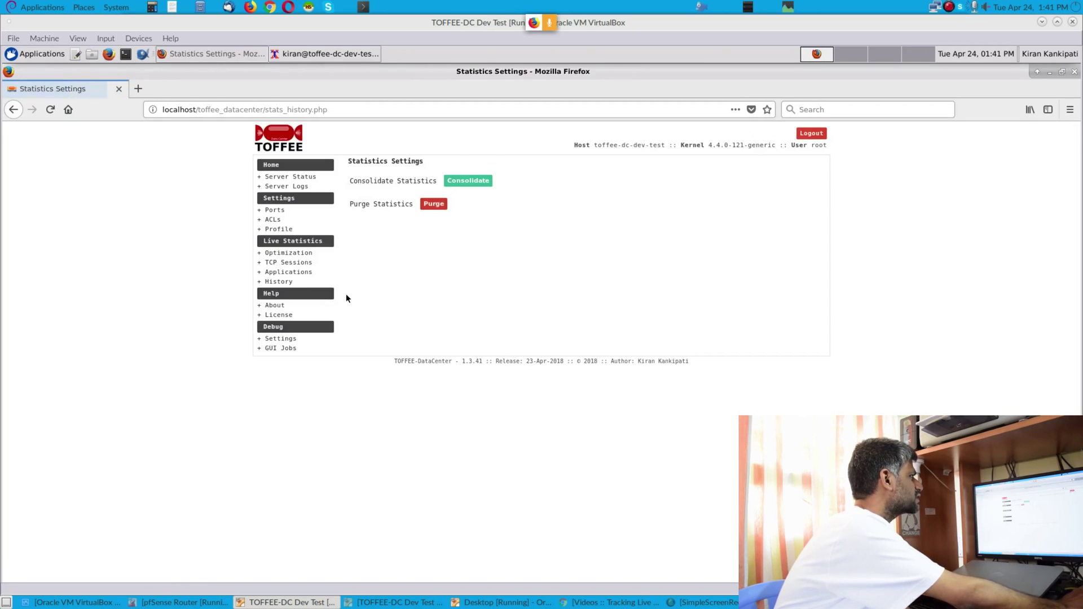
pyautogui.click(288, 272)
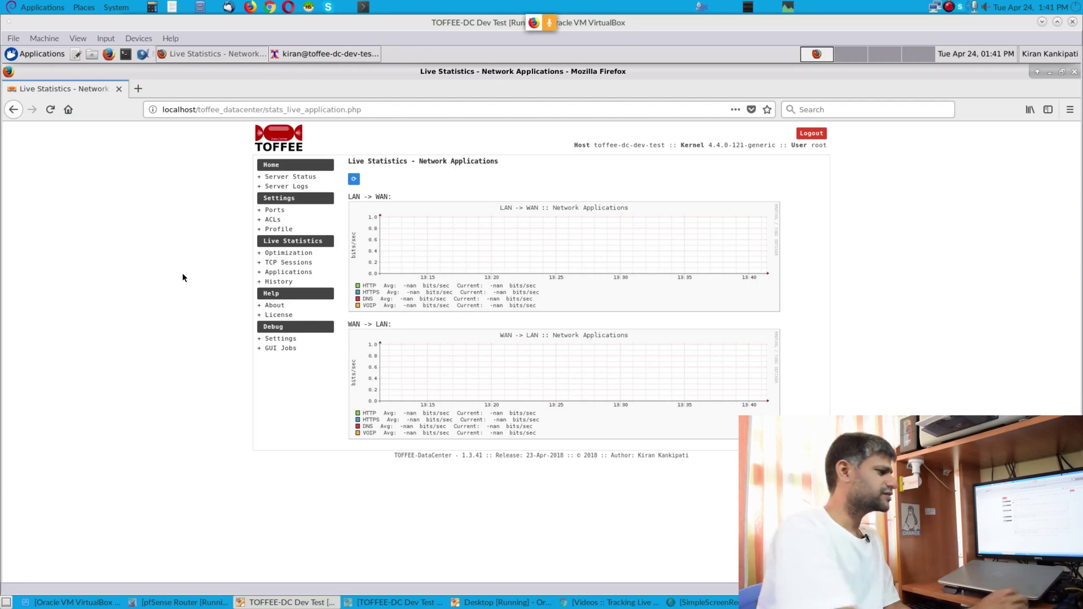
# Step: Refresh the cleared Network Applications graphs repeatedly to examine the VoIP traffic of the ongoing Hangouts call
pyautogui.click(353, 179)
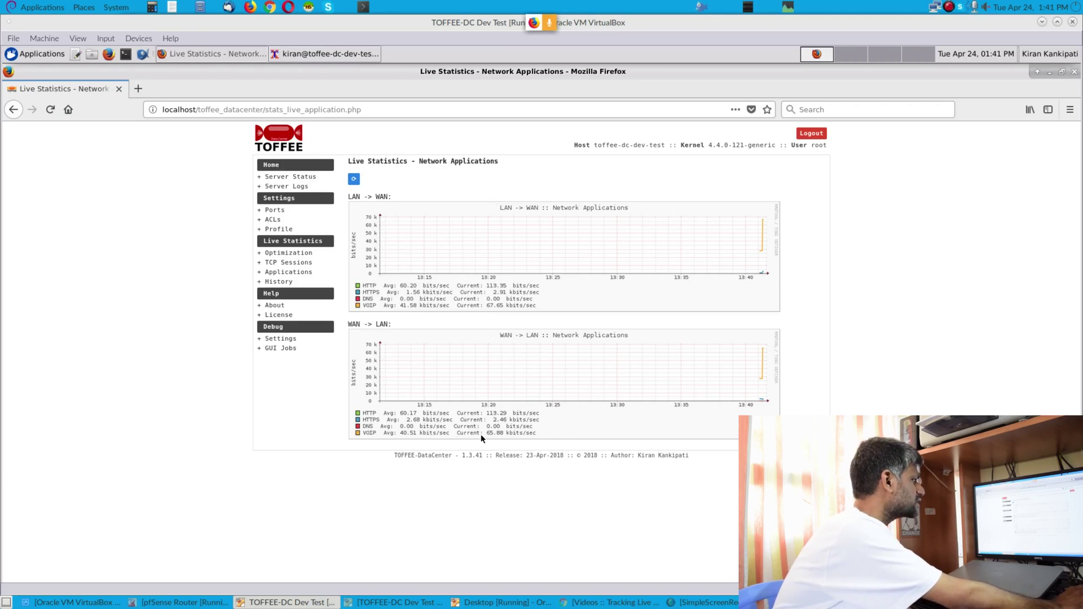
pyautogui.click(355, 180)
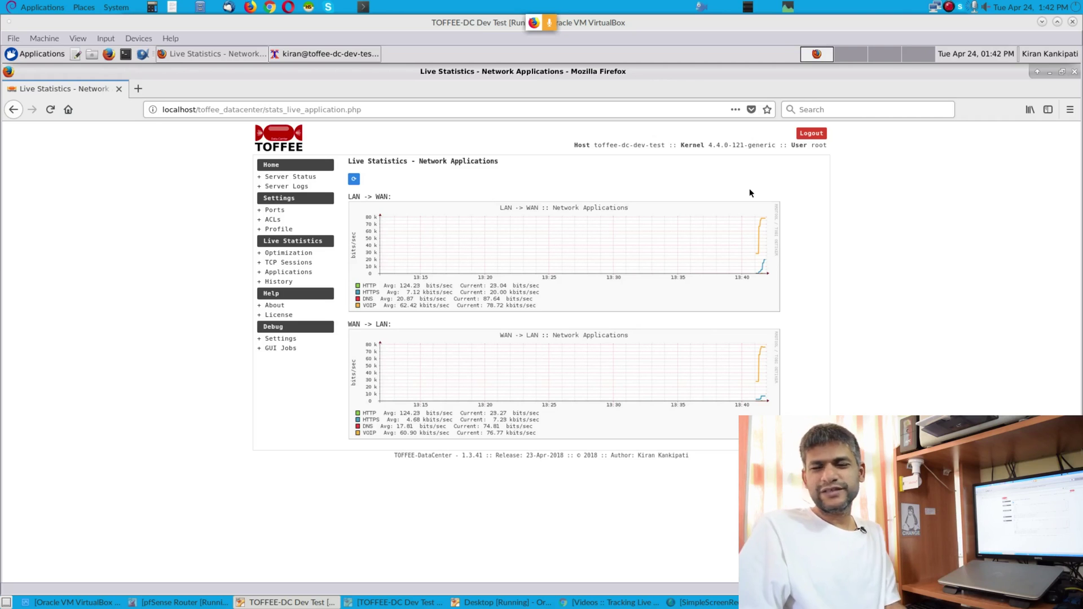
pyautogui.click(354, 179)
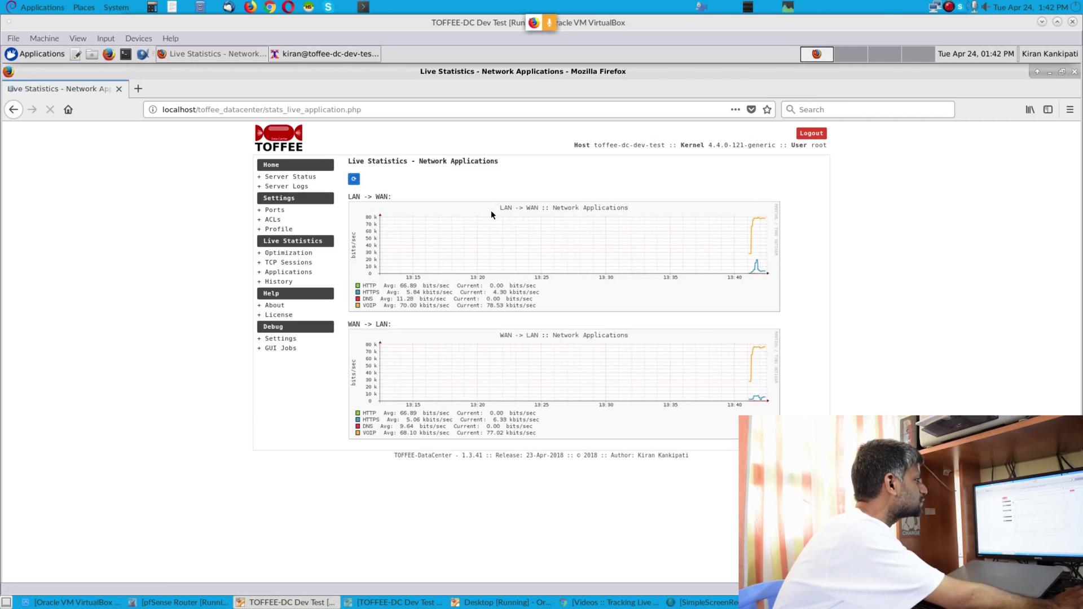
# Step: In the Desktop machine, end the Hangouts video call and delete all files in ~/temp with rm *
pyautogui.click(518, 603)
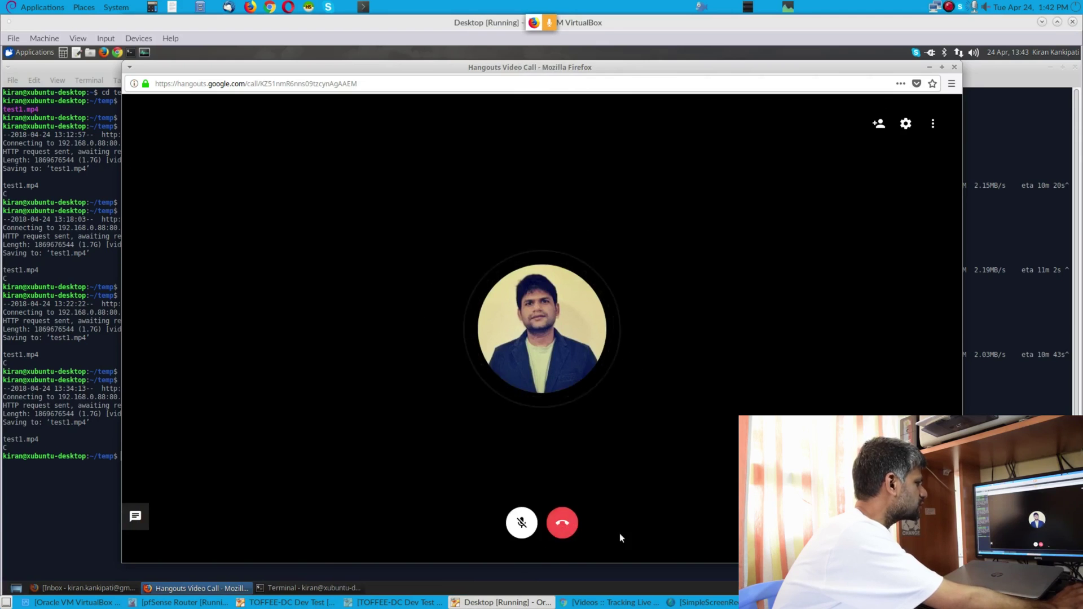
pyautogui.click(116, 500)
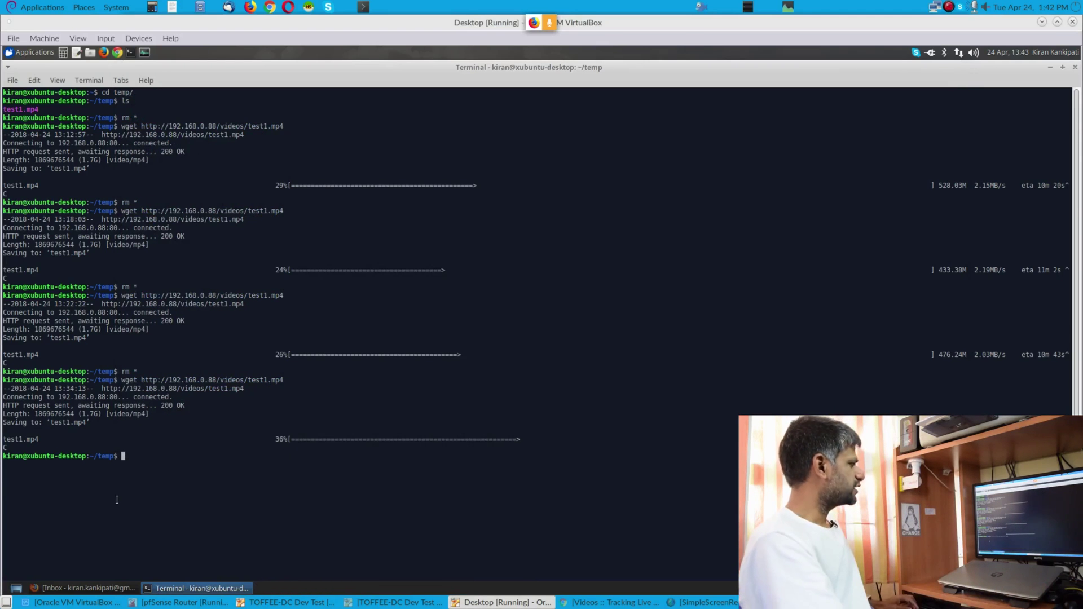
pyautogui.press('Up')
pyautogui.press('Up')
pyautogui.press('Return')
pyautogui.press('Up')
pyautogui.press('Up')
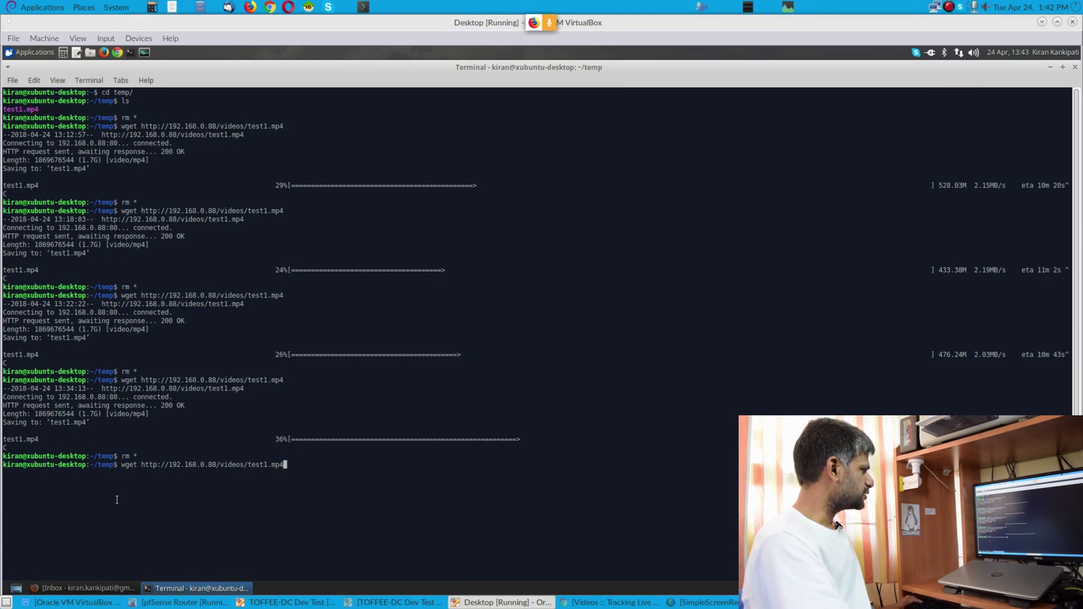
pyautogui.press('Return')
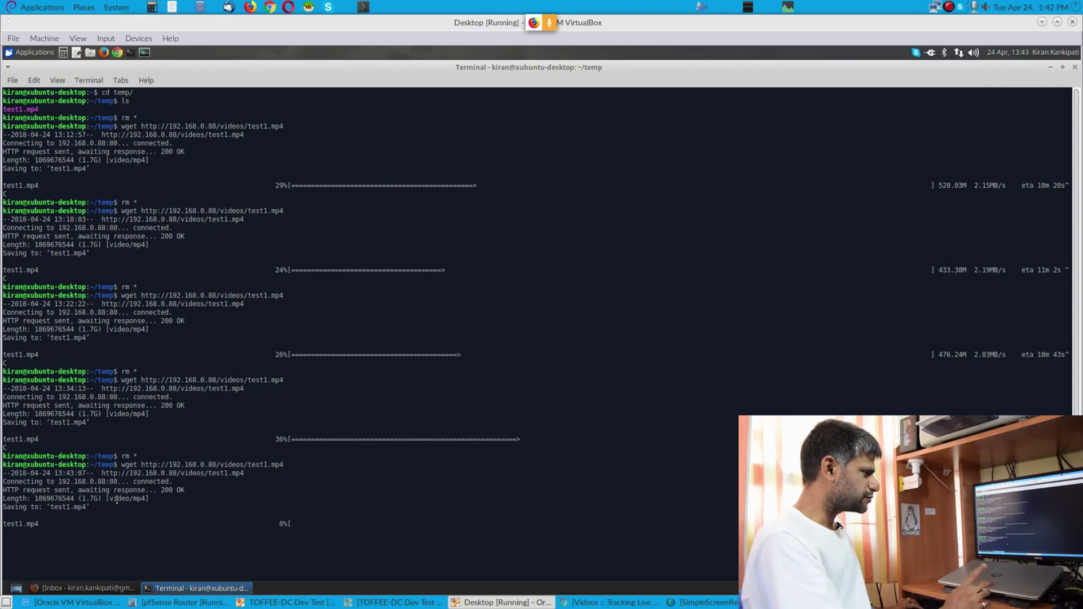
pyautogui.hotkey('ctrl', 'c')
# Step: Back in the TOFFEE-DC Dev Test machine, refresh the Network Applications graphs to examine HTTP and VoIP traffic, checking the TCP Sessions graphs in between
pyautogui.hotkey('alt', 'Tab')
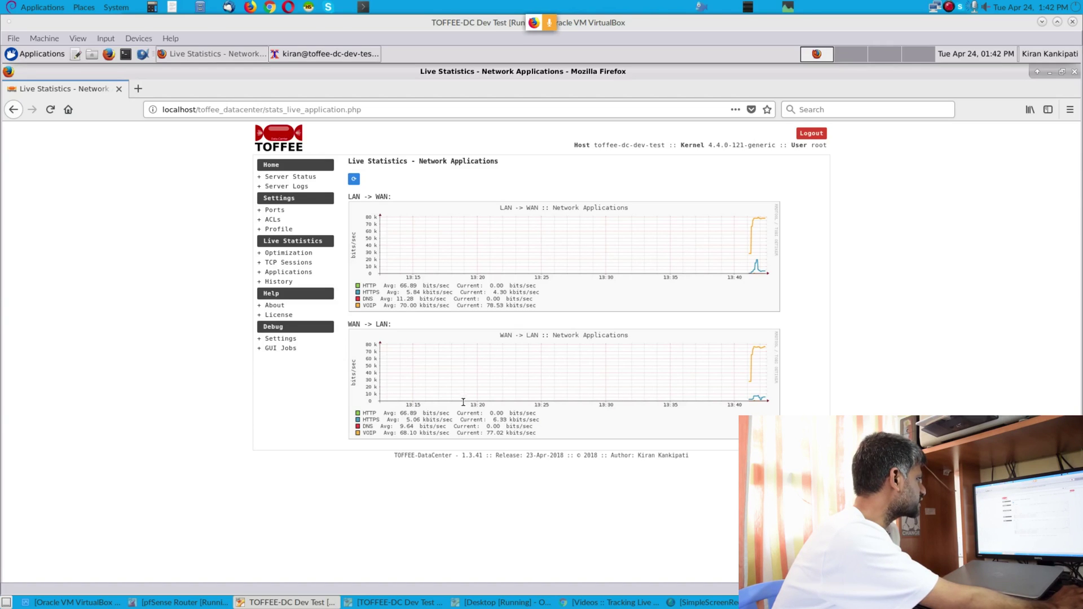
pyautogui.click(354, 179)
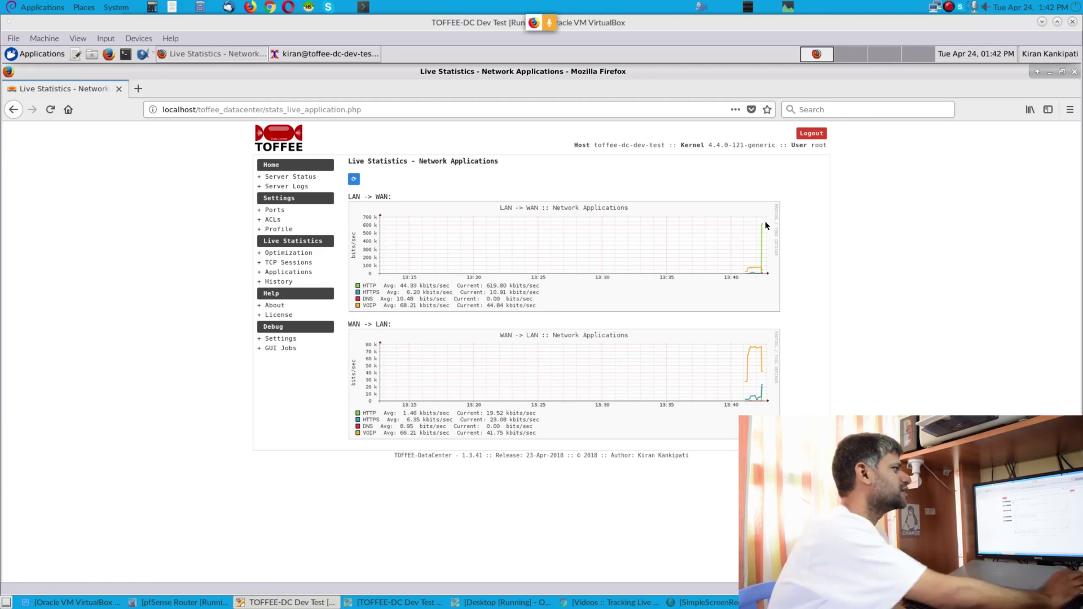
pyautogui.click(353, 179)
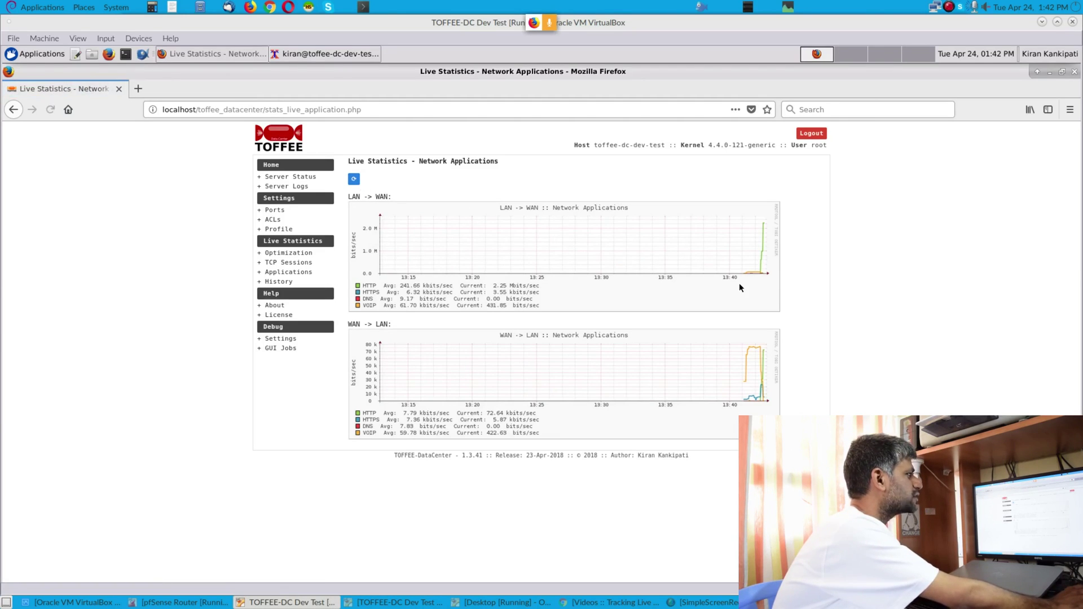
pyautogui.click(354, 179)
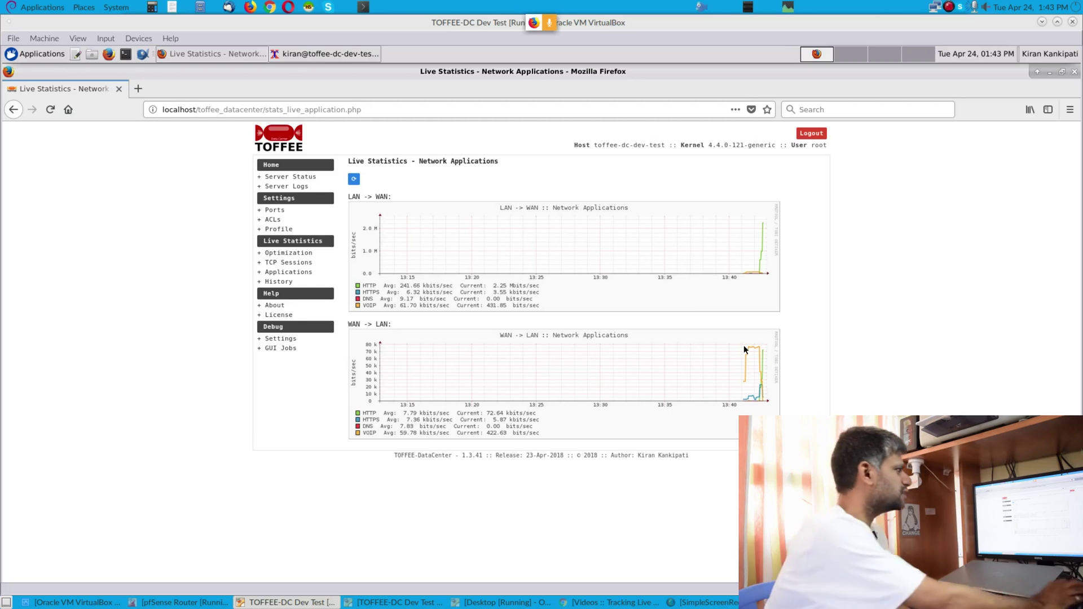
pyautogui.click(304, 262)
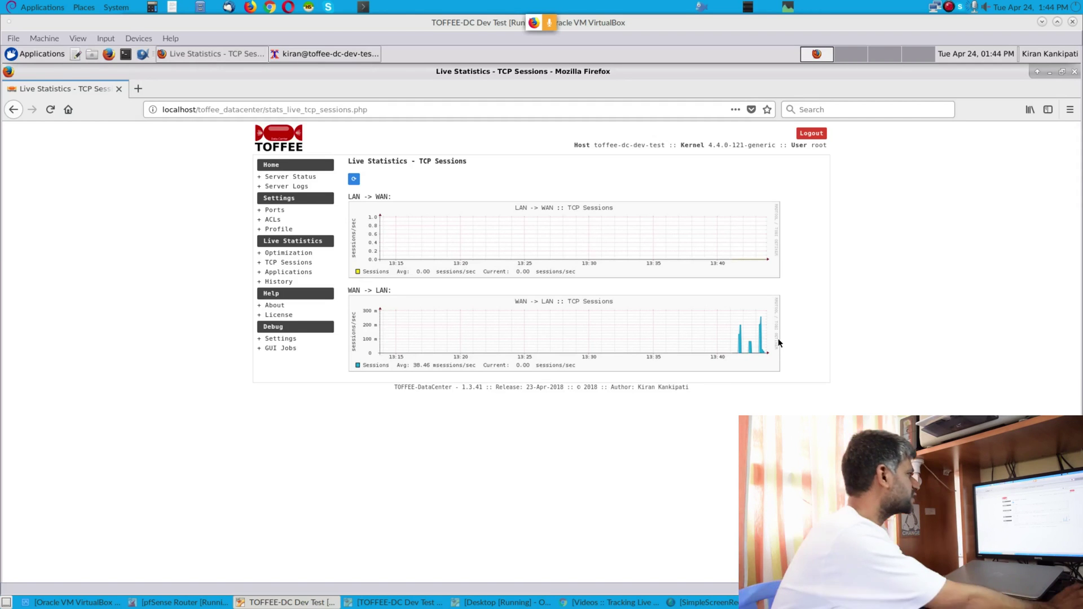
pyautogui.click(310, 272)
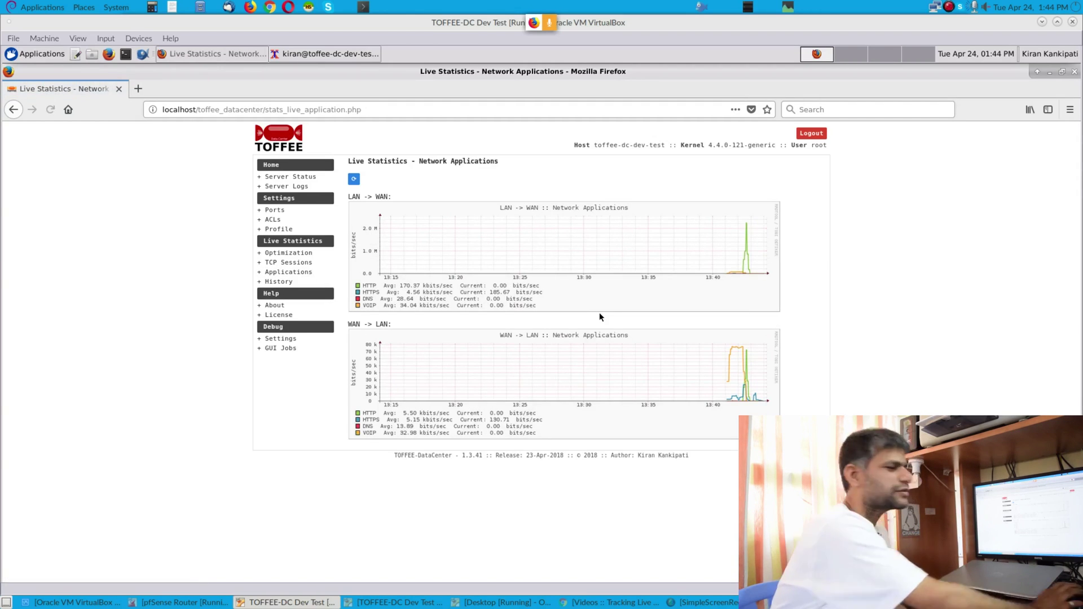